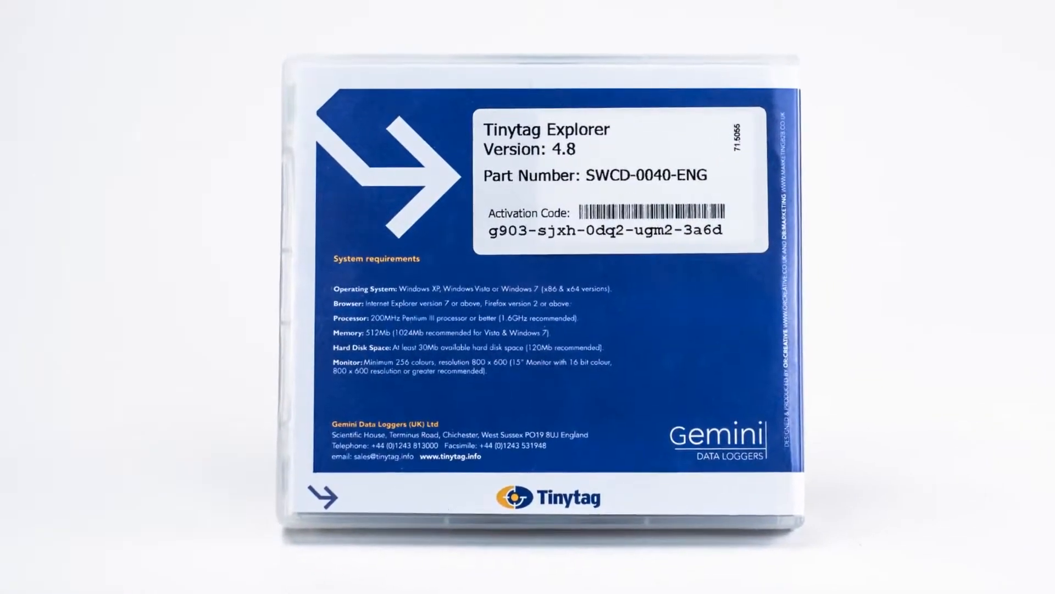
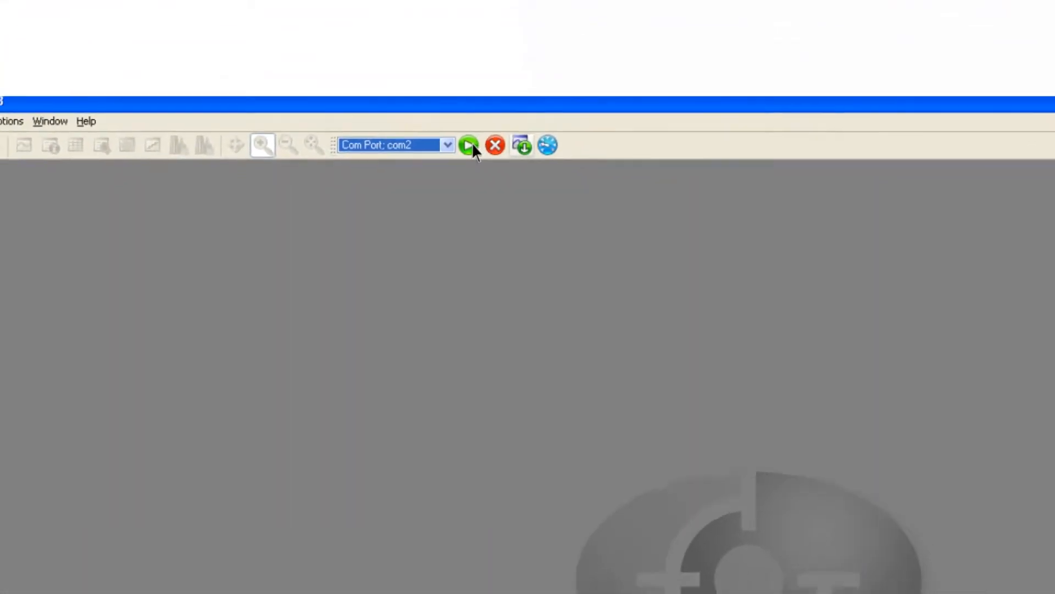
Open the Configure, Launch and Erase settings for the connected logger.
click(470, 145)
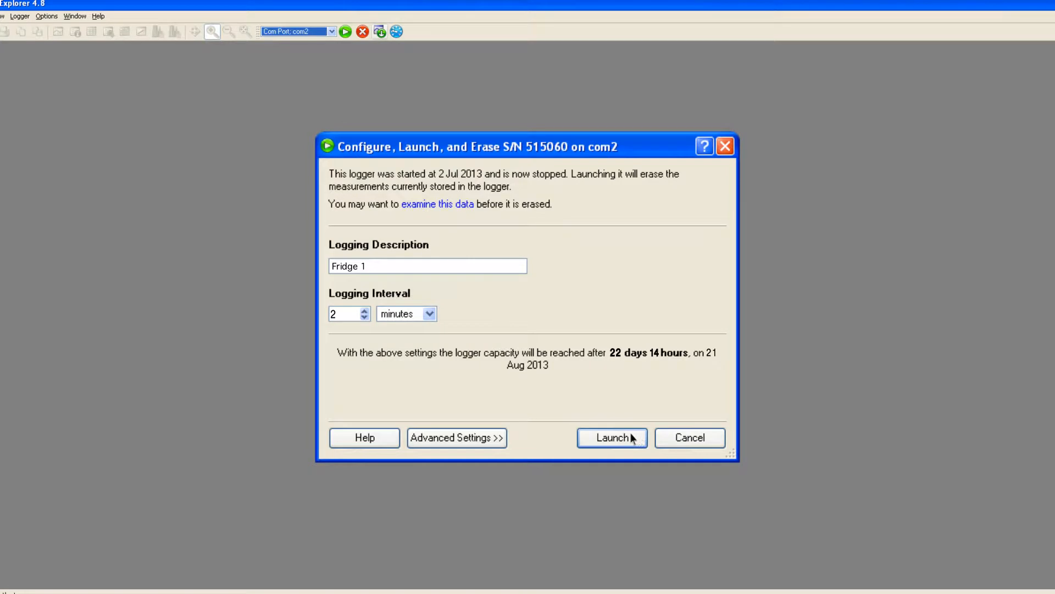
Review the advanced logging interval, start, measurement and stop options, then launch the logger.
click(431, 440)
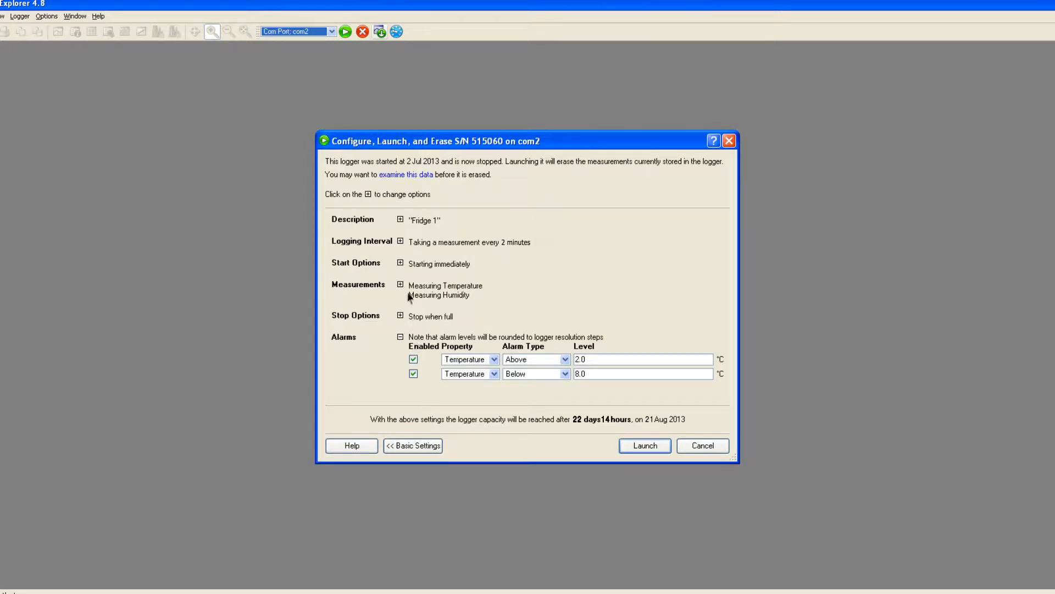
click(401, 241)
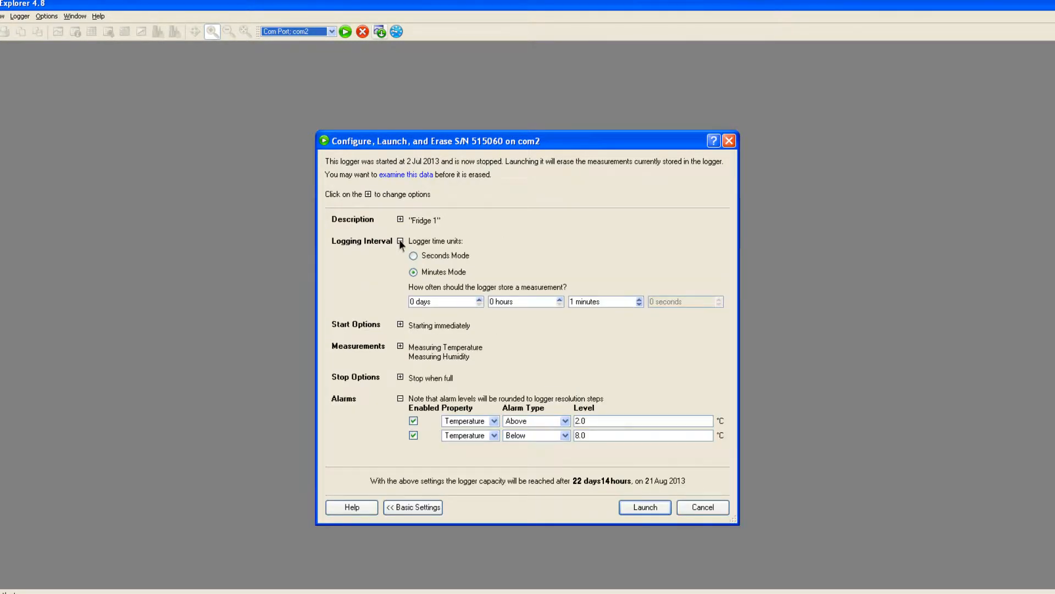
click(400, 325)
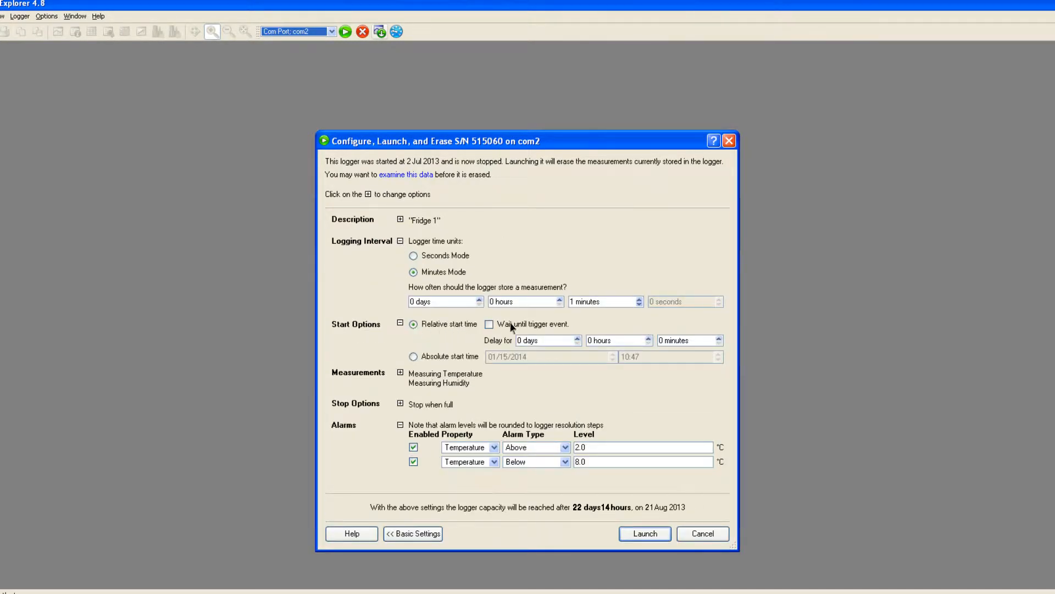
click(400, 373)
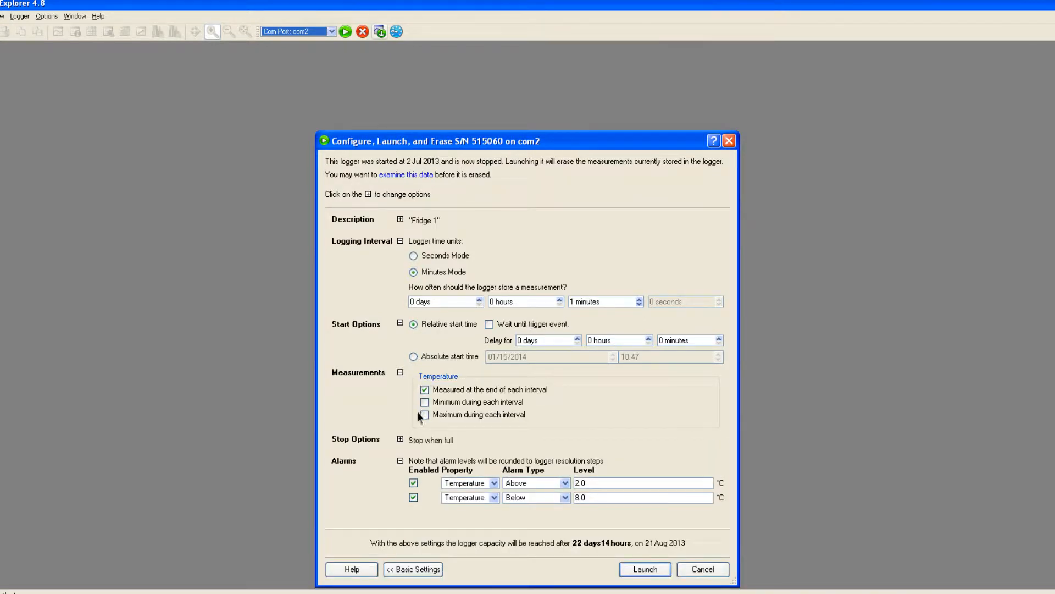
click(400, 439)
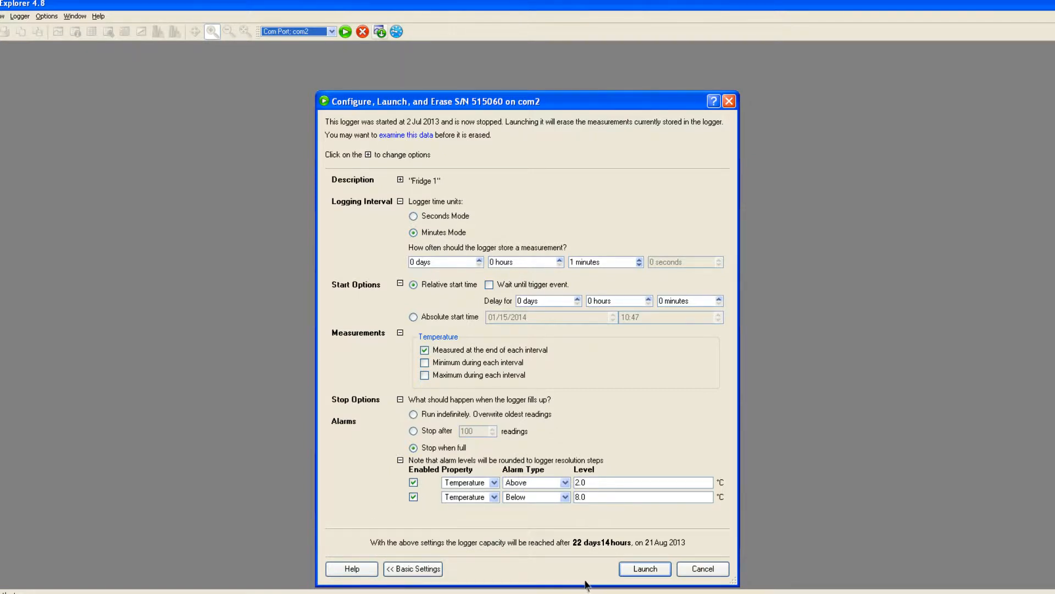
click(667, 569)
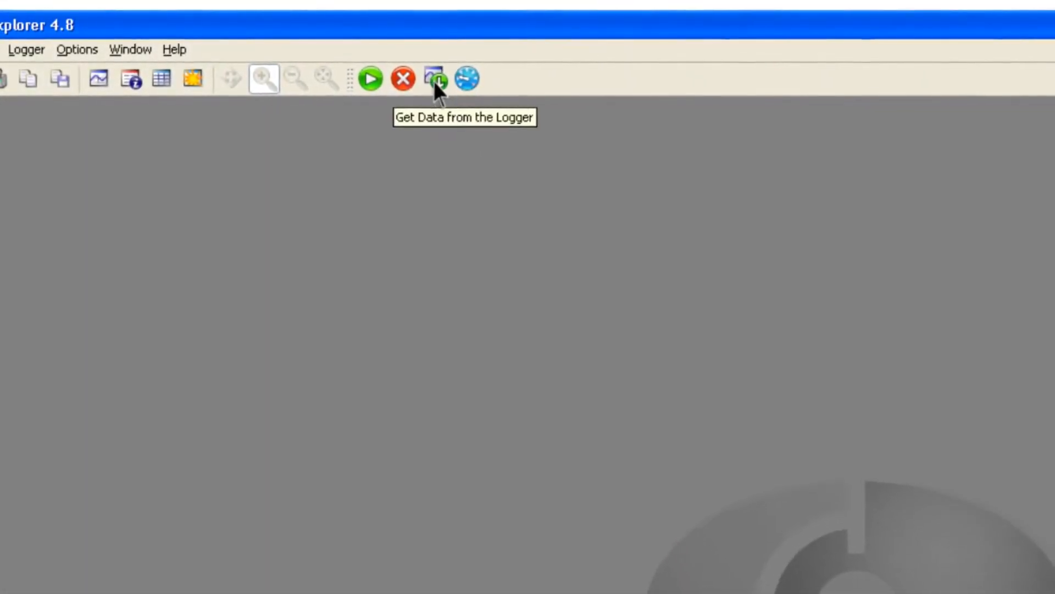
Retrieve the Office Temperature and Humidity data and zoom the graph to September 2006.
click(454, 83)
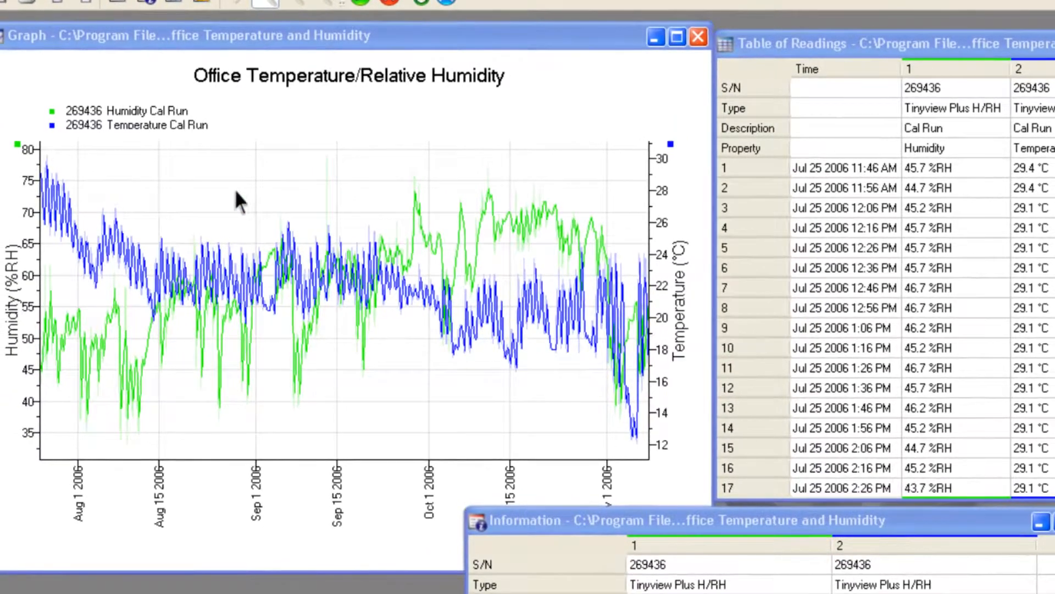
drag(240, 191, 363, 347)
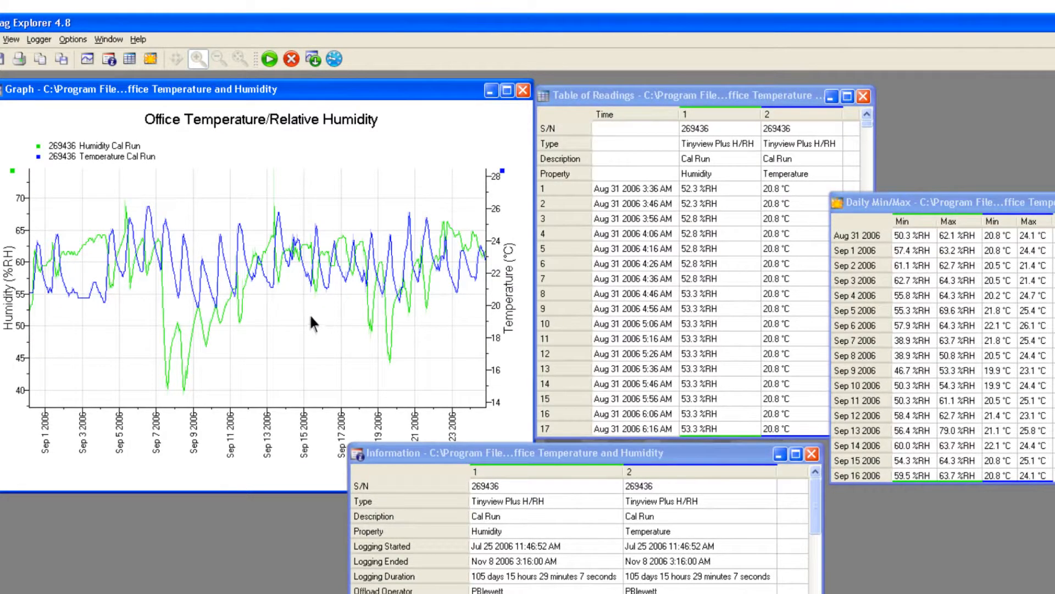
Make the humidity trace red via Graph Configuration, then Top/Tail to mask data outside the displayed range.
right_click(439, 350)
click(458, 362)
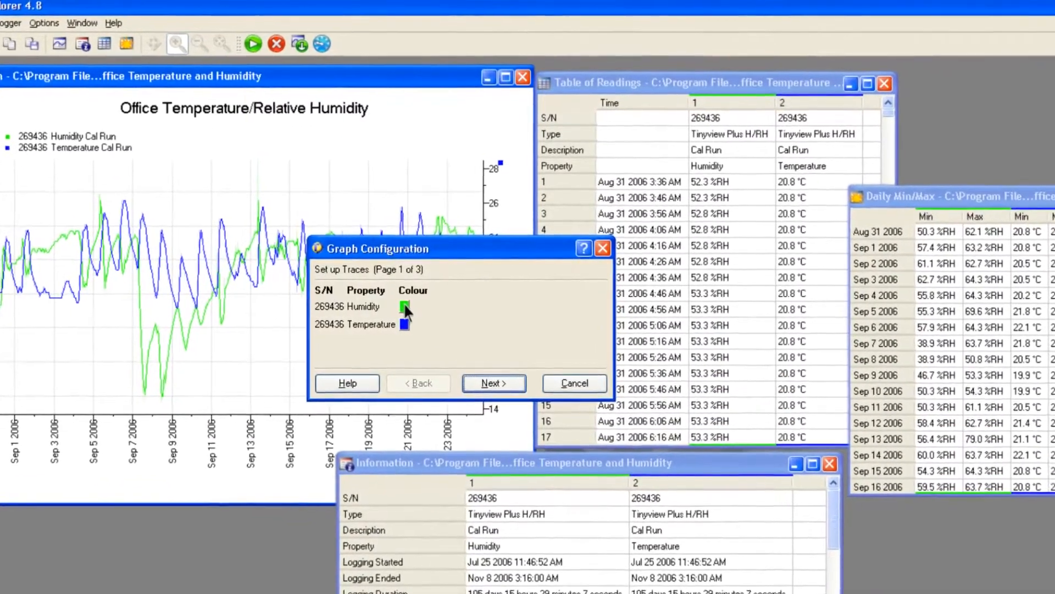
click(411, 307)
click(445, 321)
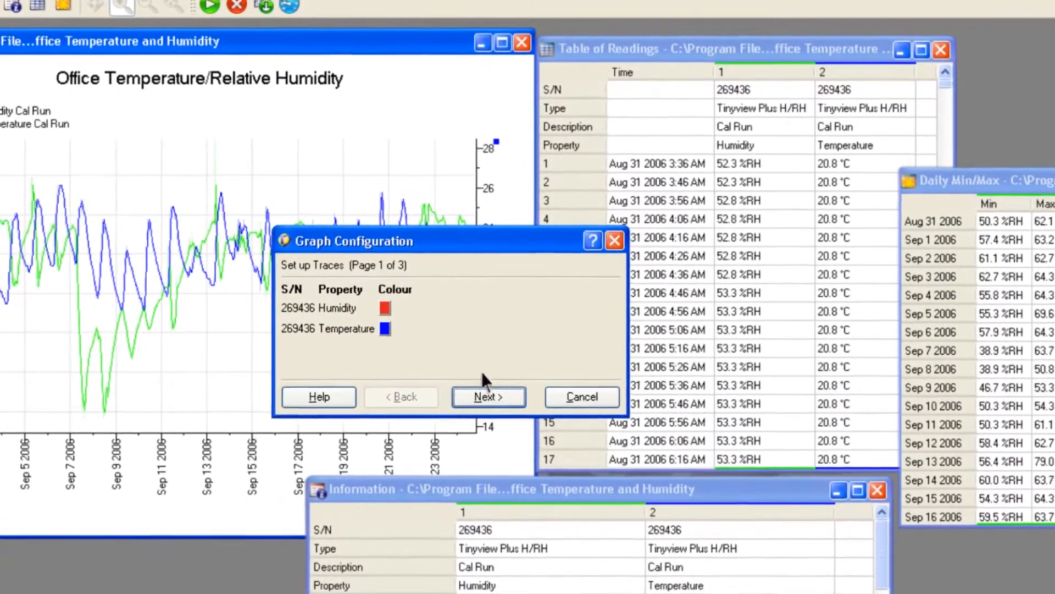
click(491, 389)
drag(273, 309, 307, 311)
click(509, 405)
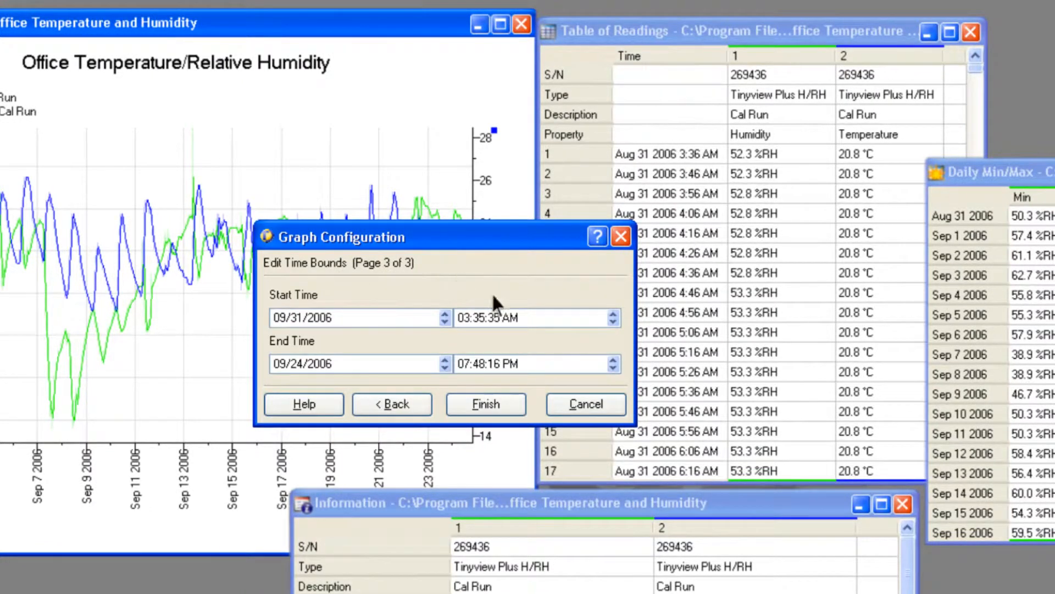
click(506, 401)
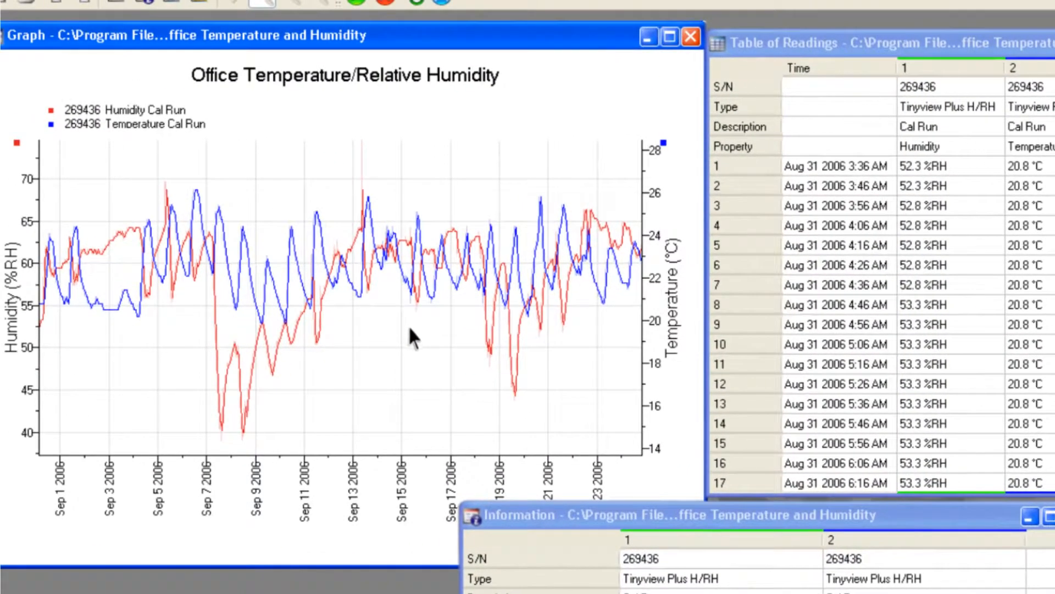
right_click(412, 328)
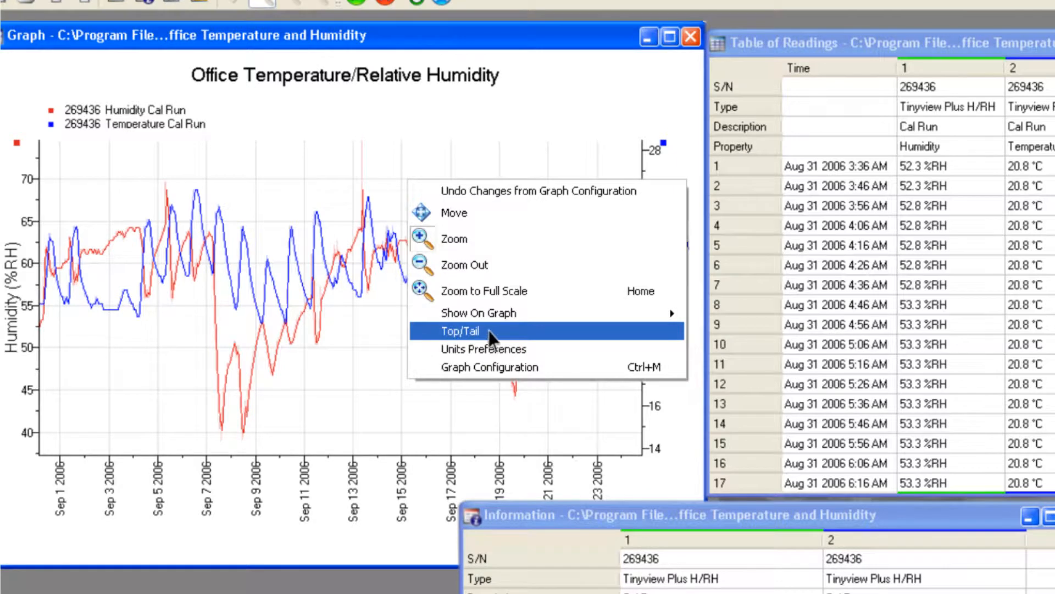
click(487, 330)
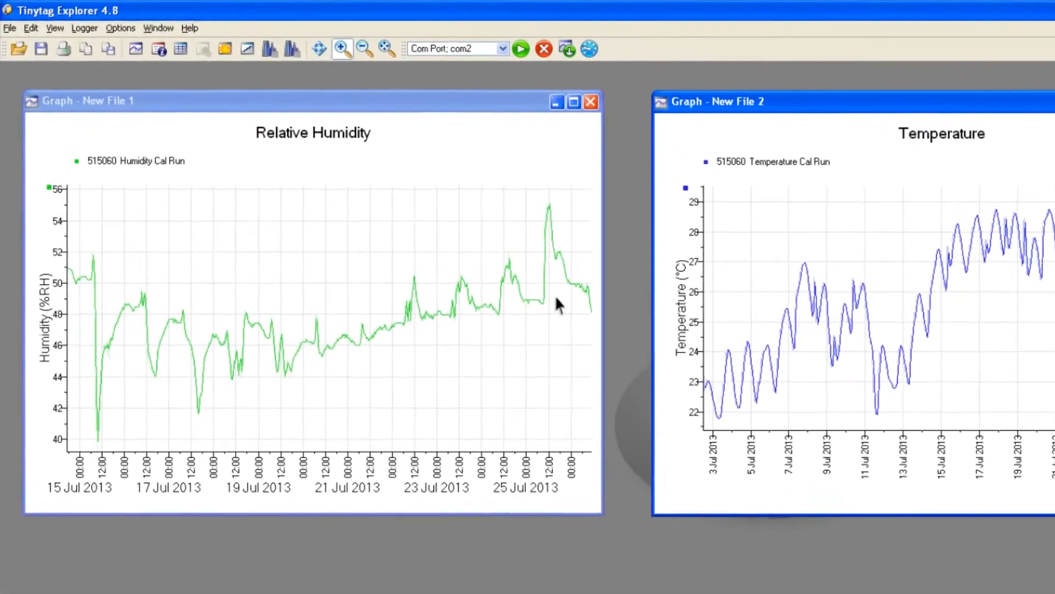
Overlay the New File 1 humidity and New File 2 temperature traces in one graph.
click(58, 30)
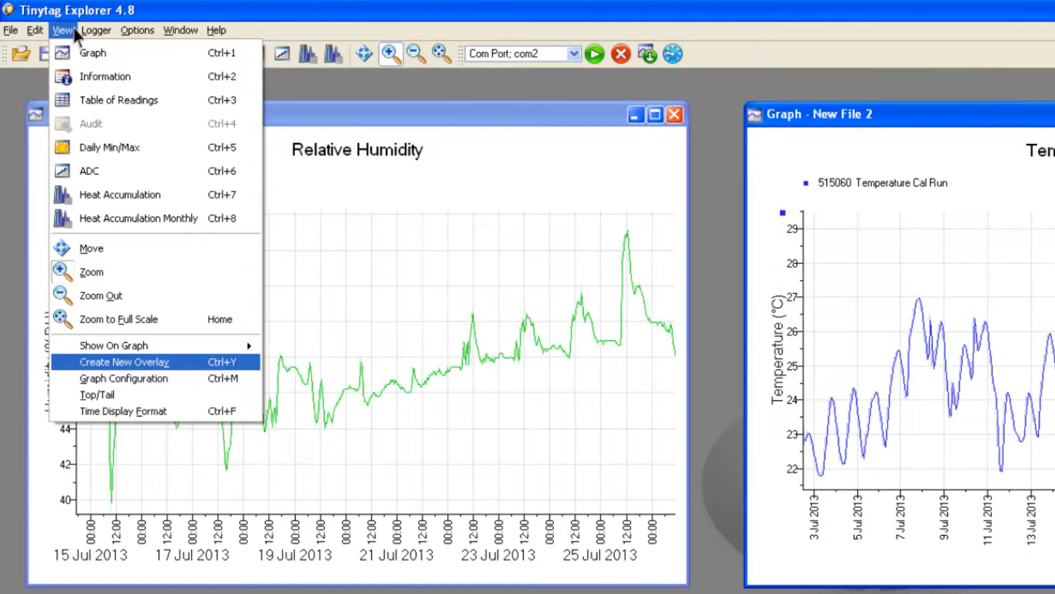
click(209, 362)
click(985, 472)
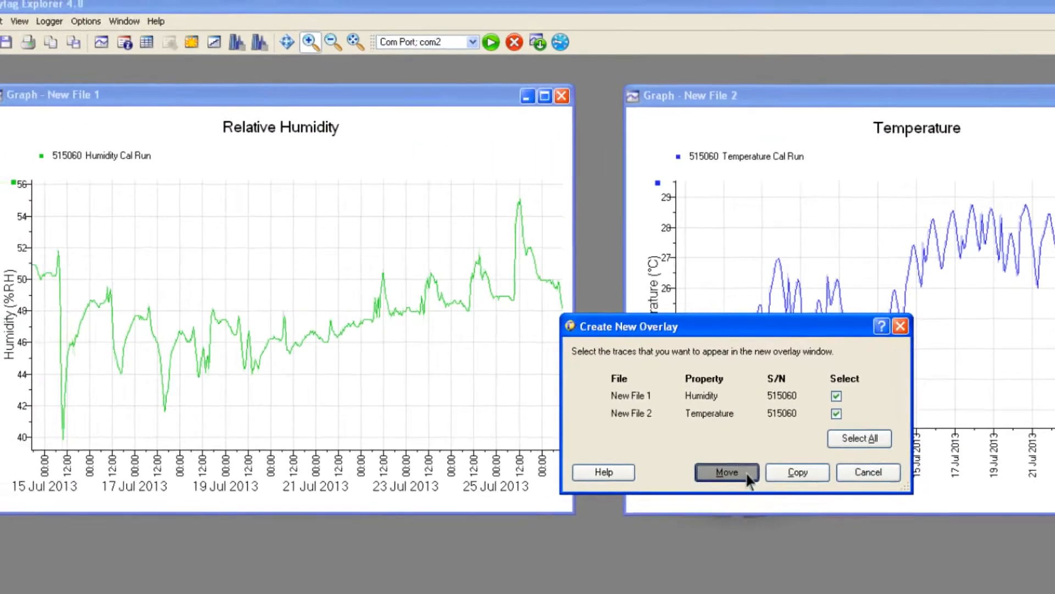
click(583, 497)
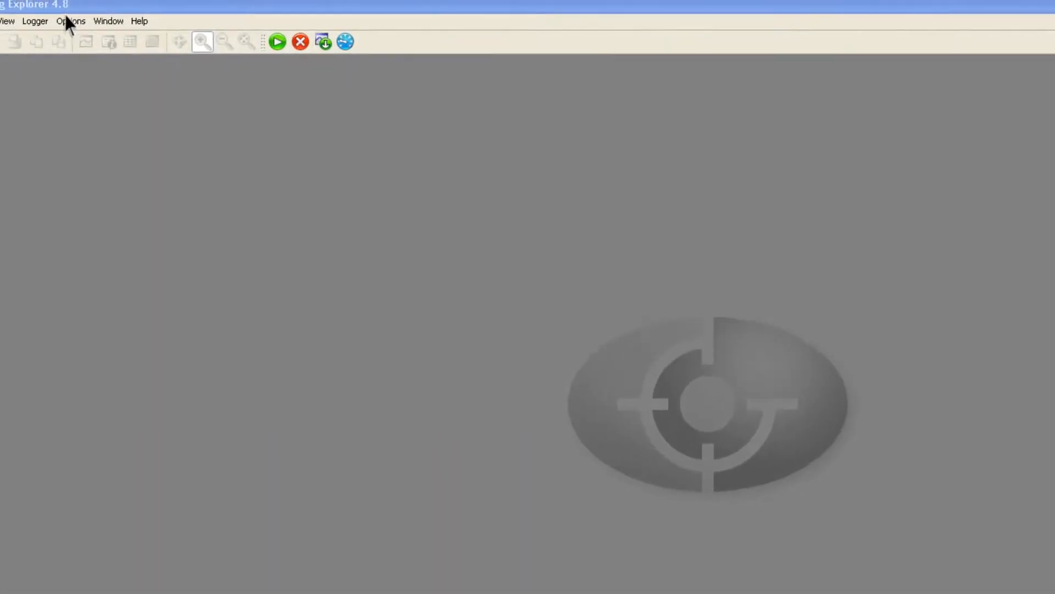
click(68, 20)
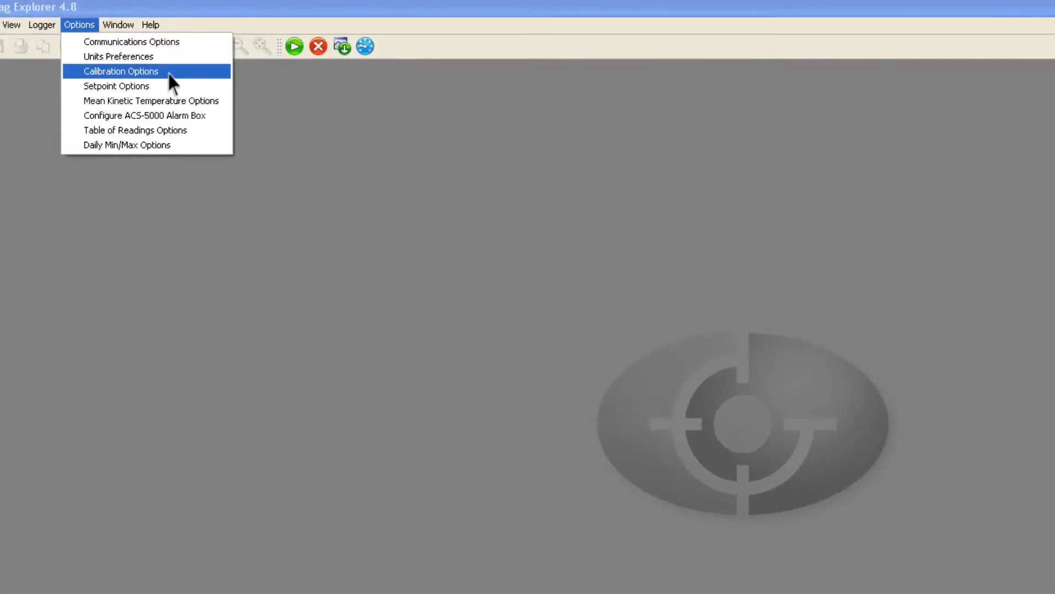
click(166, 70)
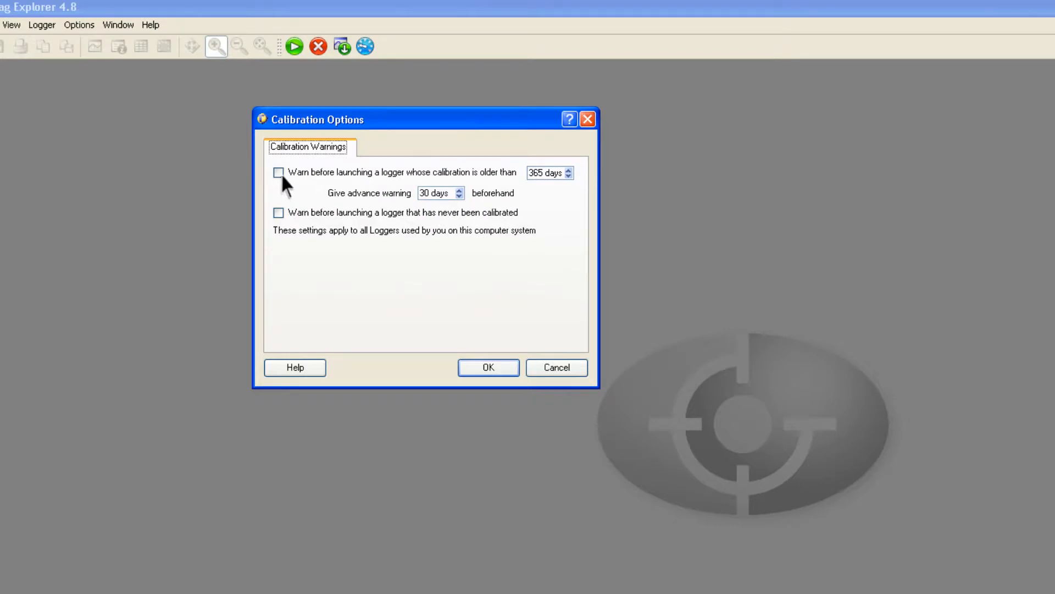
click(489, 367)
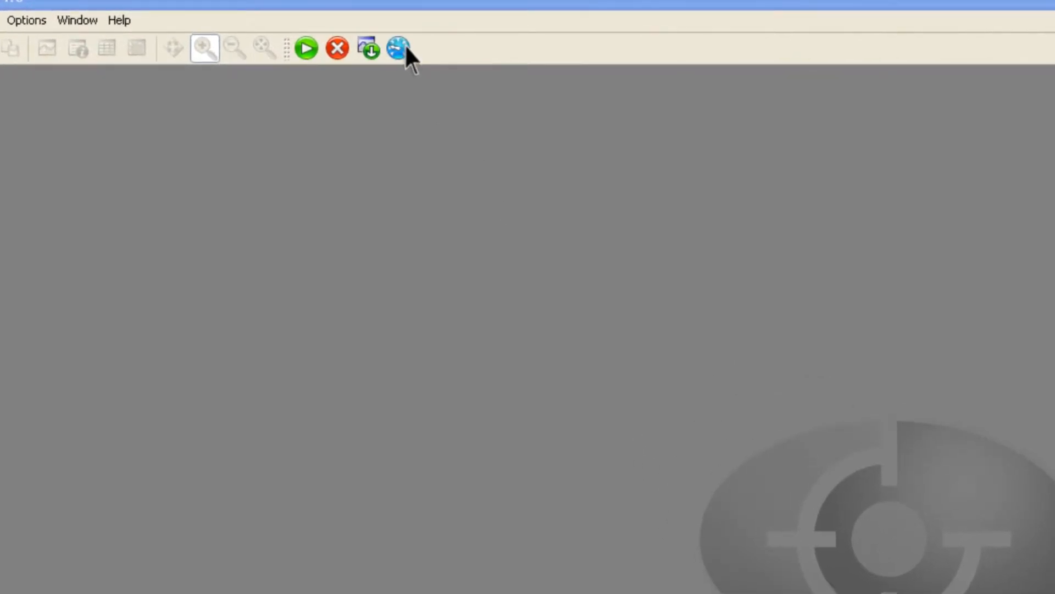
Check the logger's current readings of 19.390 °C and 57.6 %RH, then close them.
click(398, 49)
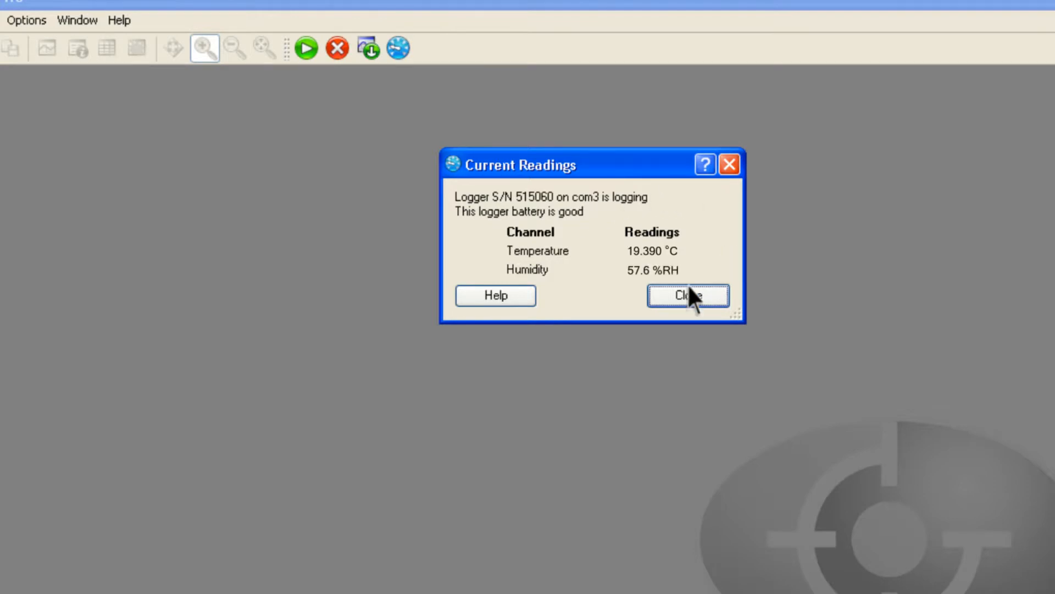
click(664, 298)
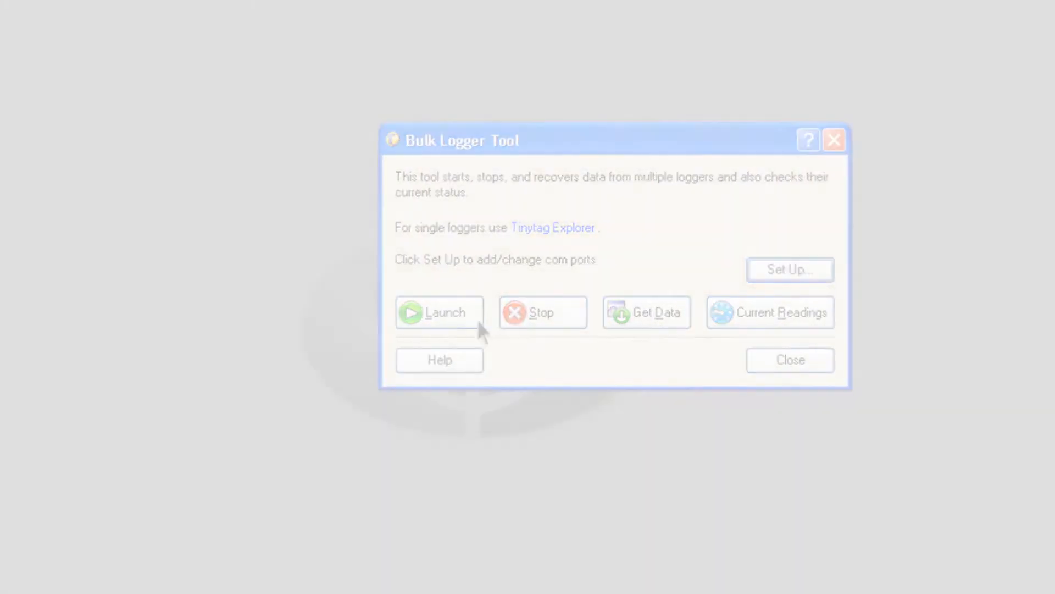
Launch all connected loggers from the Bulk Logger Tool.
click(464, 316)
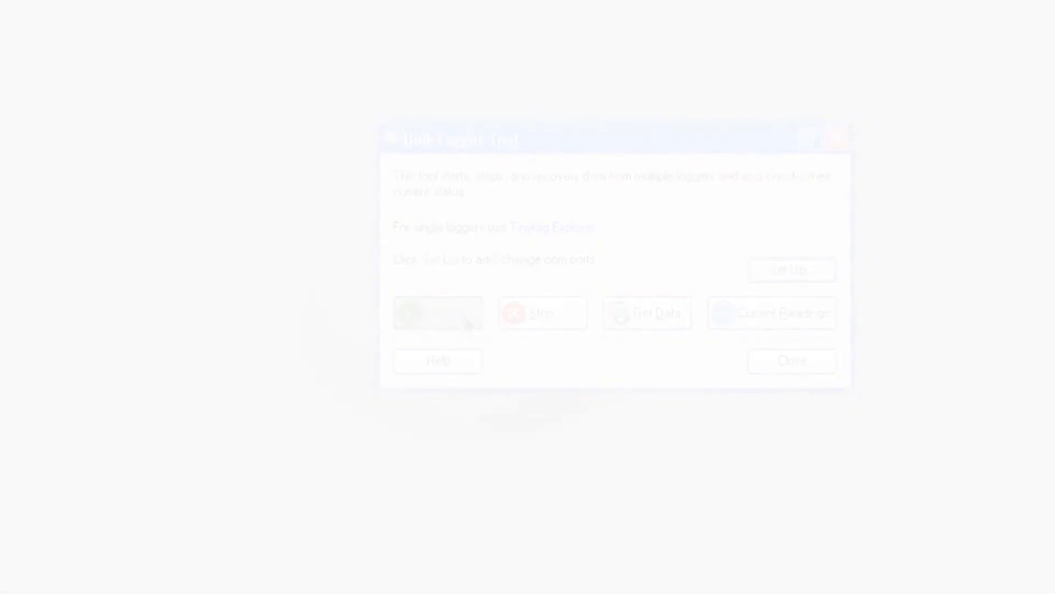